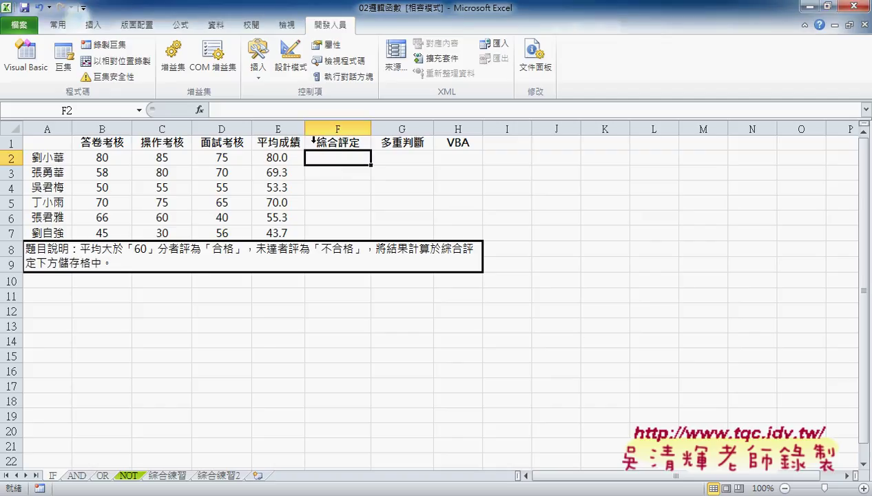
- Insert an IF function into F2 with the test E2>=60
left_click(199, 110)
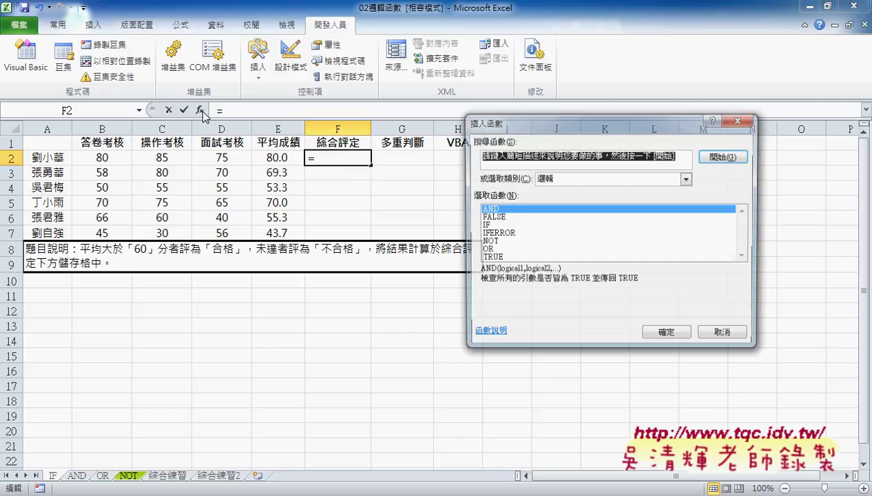
left_click(572, 179)
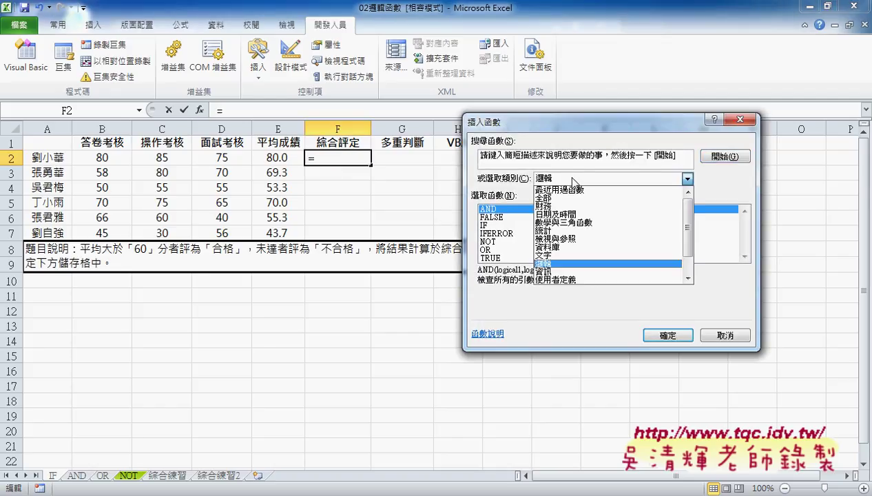
left_click(564, 262)
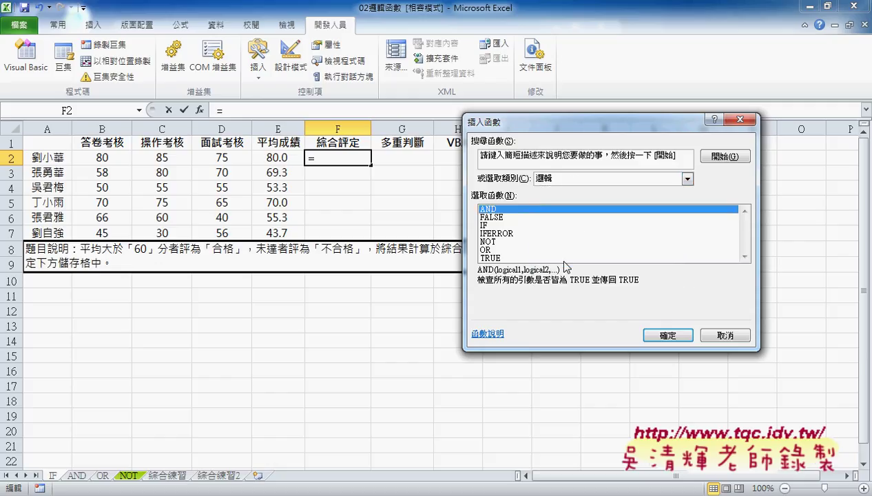
left_click(484, 225)
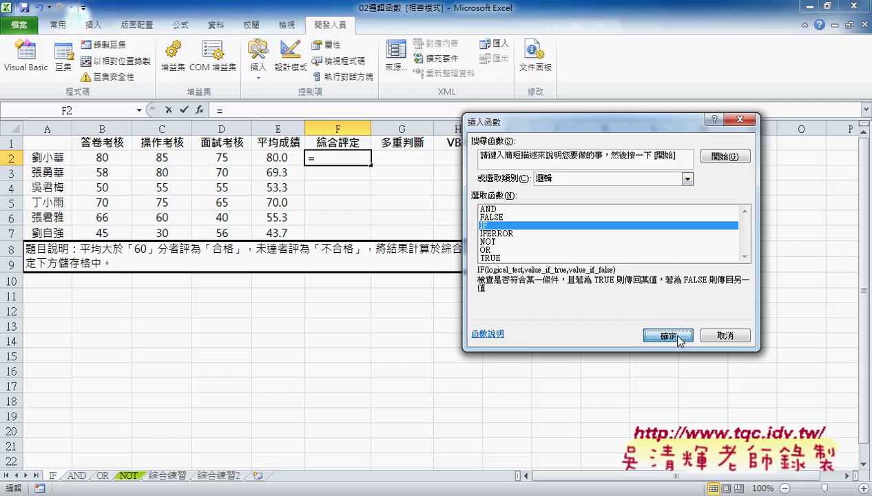
left_click(668, 335)
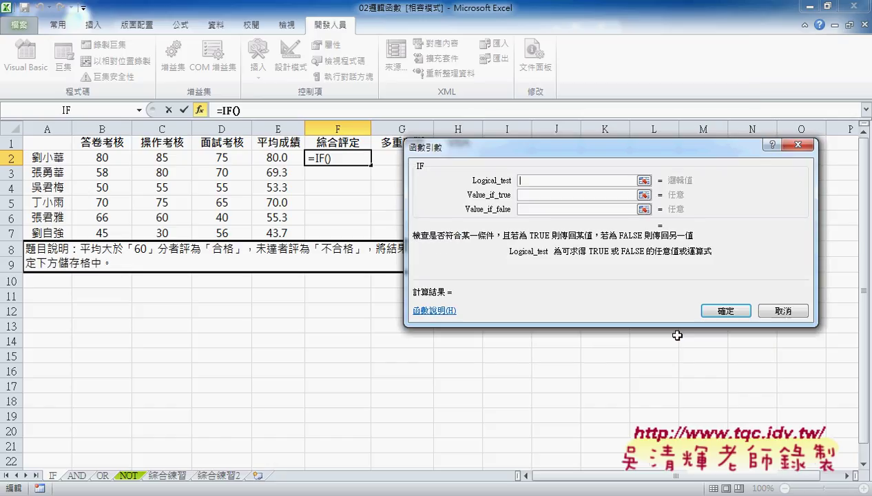
left_click(283, 158)
type(">ㄦ")
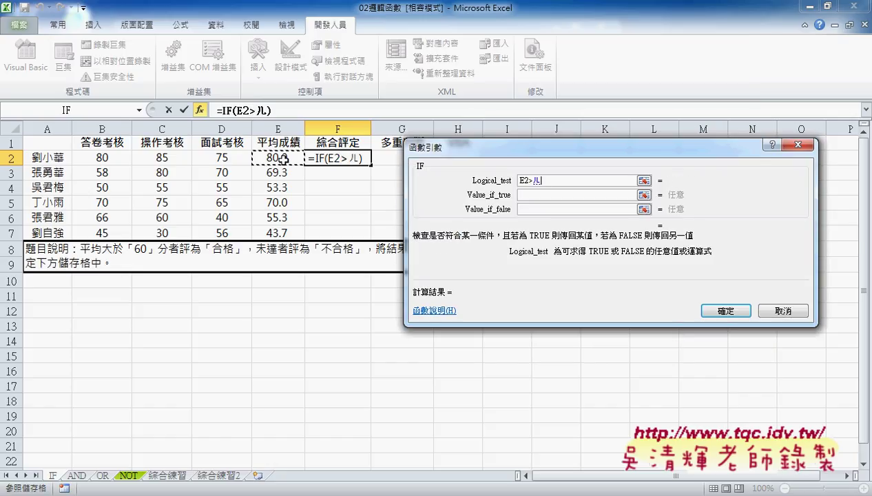
key("BackSpace")
type("=")
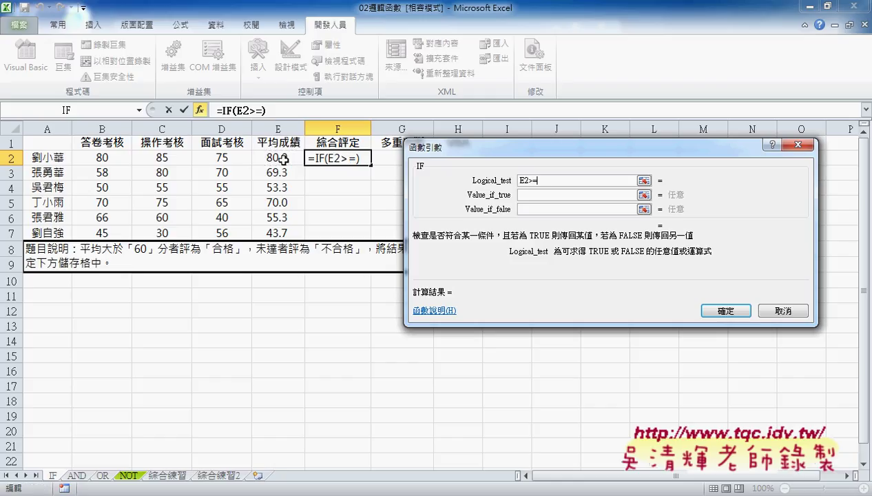
type("60")
key("Tab")
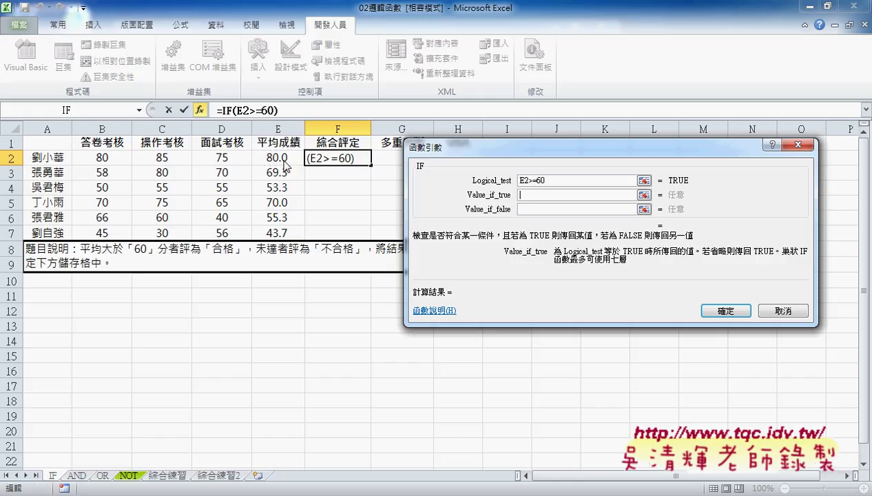
- Return 合格 when true and 不合格 when false, then confirm the formula
right_click(532, 195)
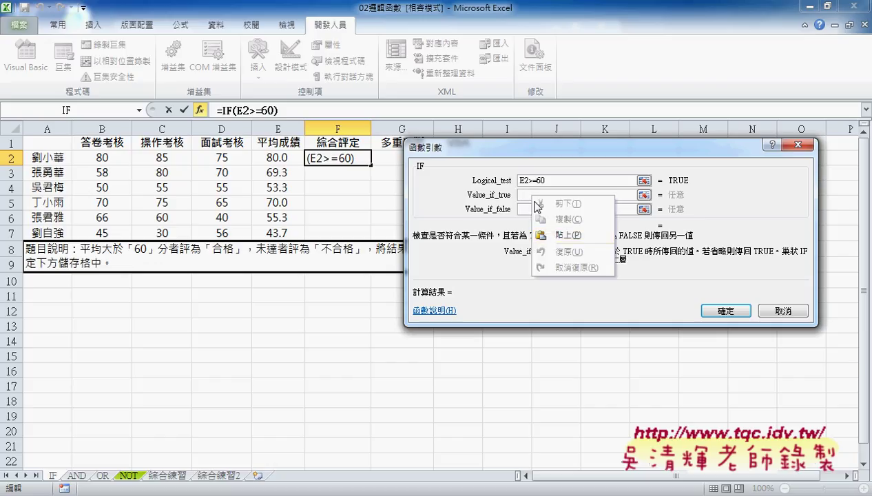
left_click(544, 232)
left_click(522, 195)
key("Delete")
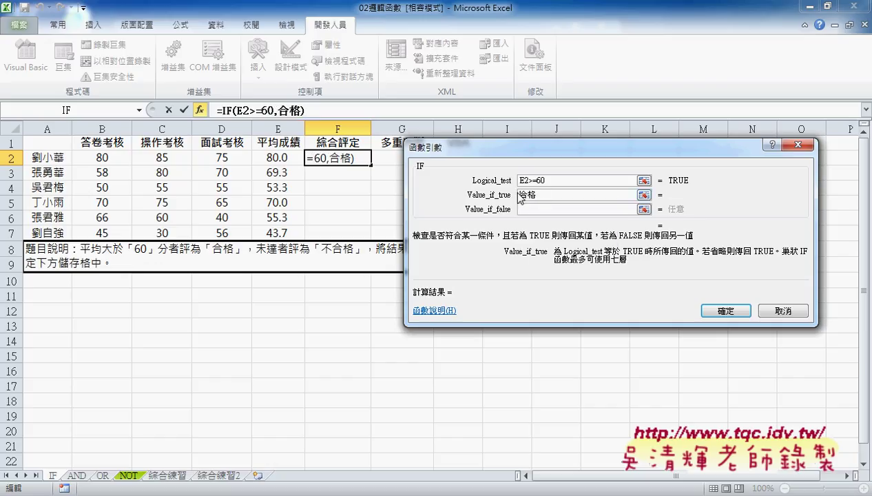
left_click(533, 210)
right_click(533, 210)
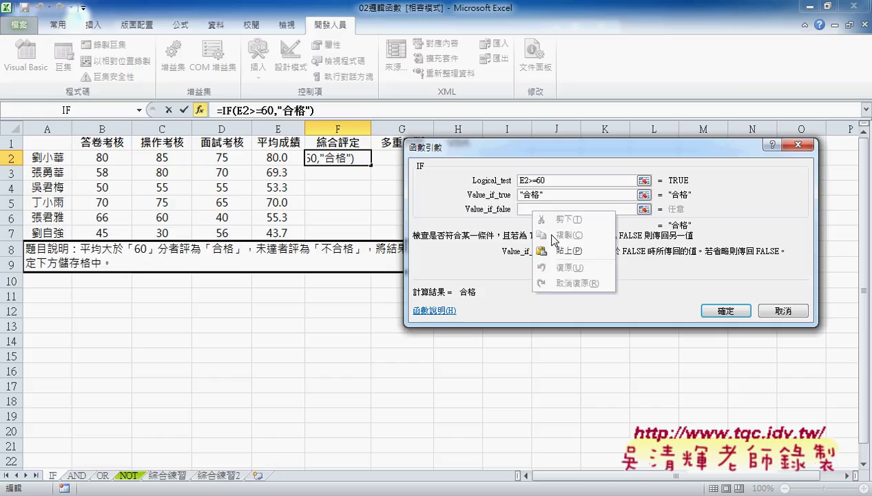
left_click(544, 248)
left_click(551, 194)
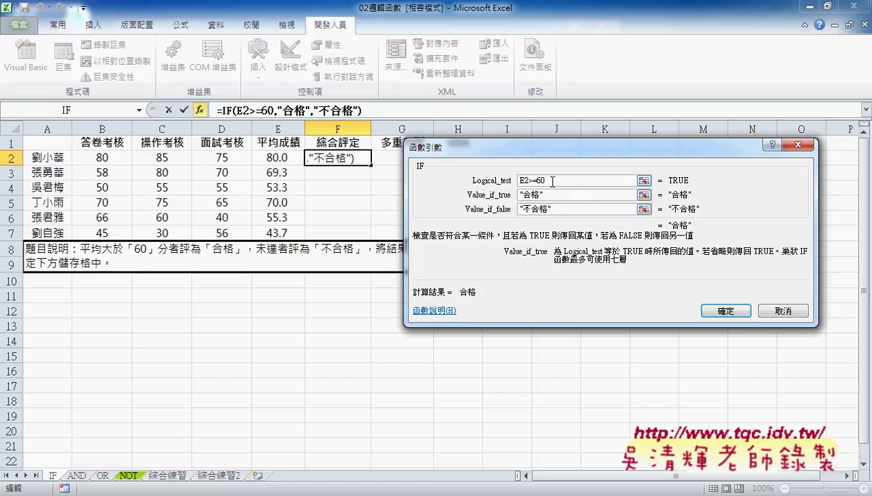
left_click(726, 311)
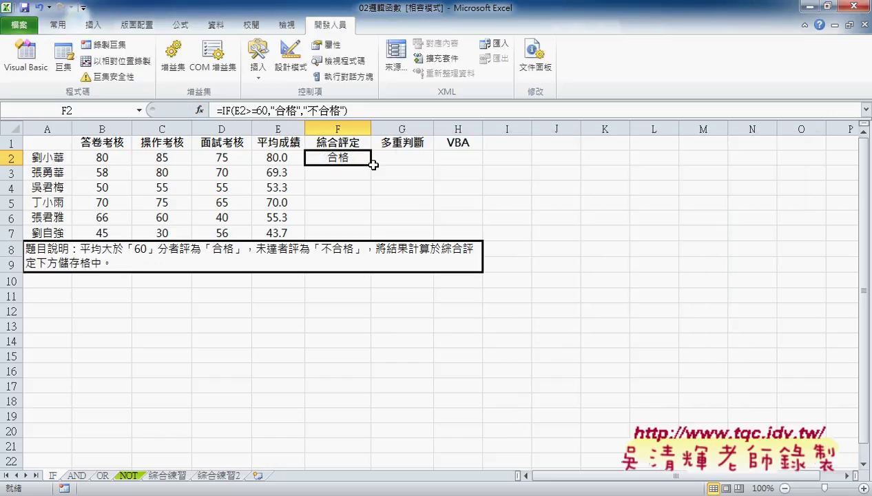
- Copy F2's pass/fail formula down through F7, then select G2
left_click_drag(371, 165, 370, 234)
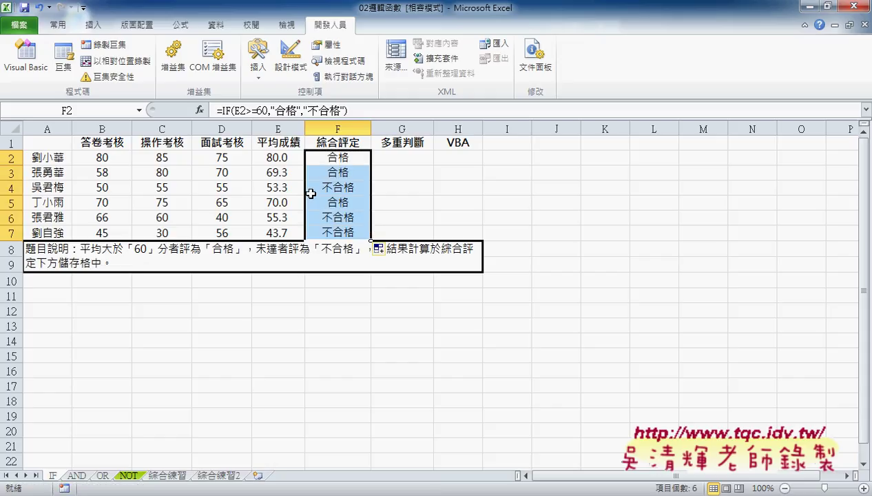
left_click(337, 159)
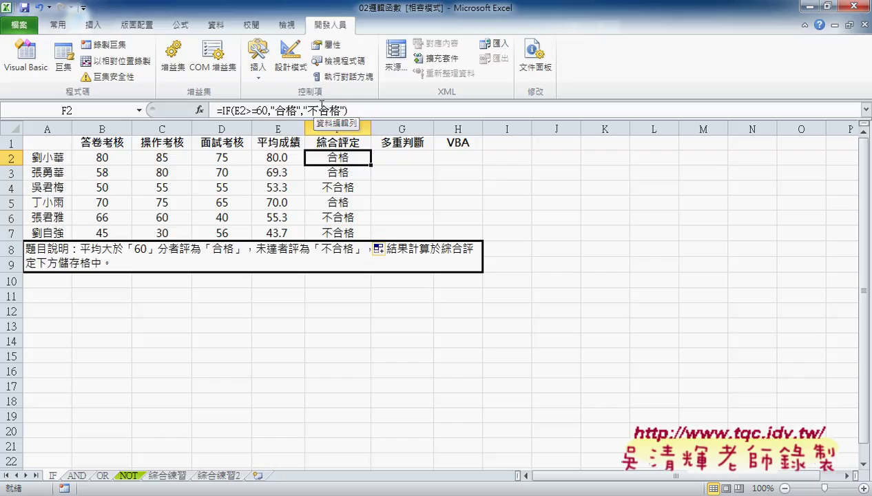
left_click(406, 158)
left_click(349, 161)
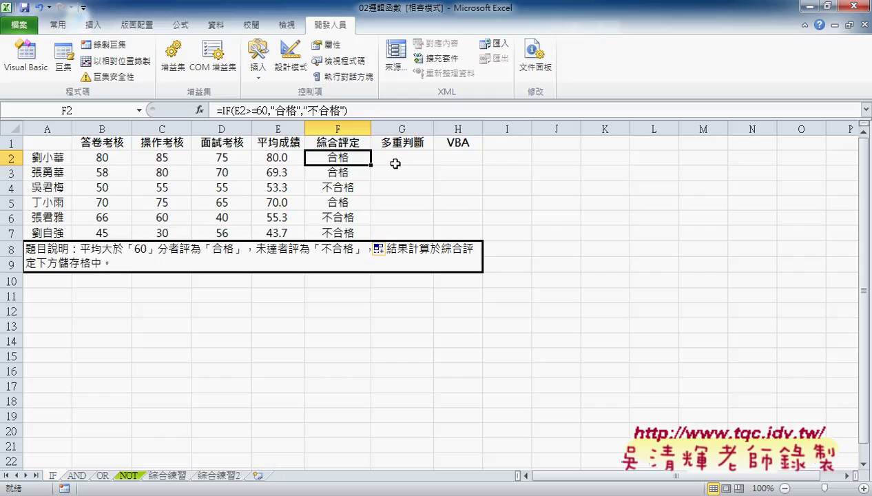
left_click(395, 162)
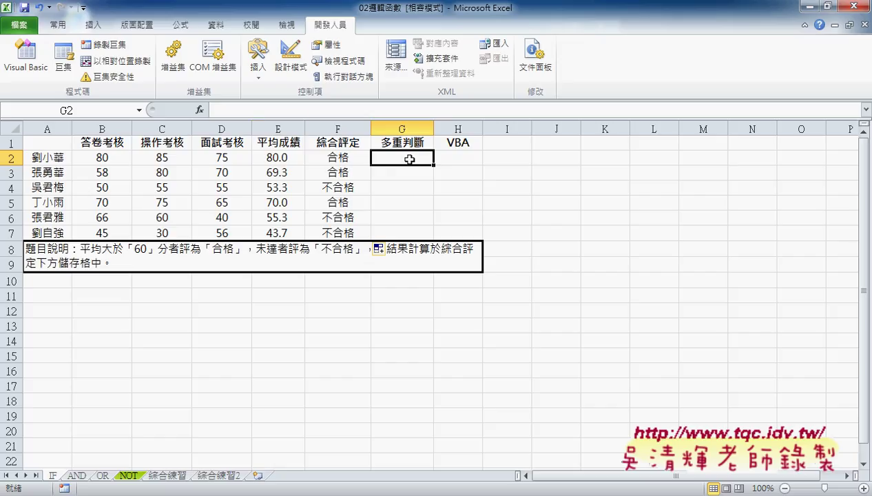
- Insert an empty IF function into G2 and shift its argument dialog right
left_click(199, 110)
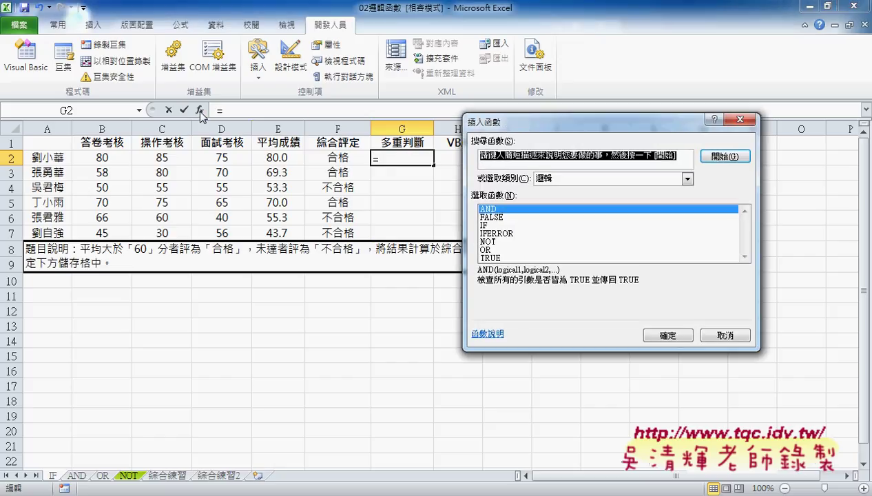
left_click(484, 225)
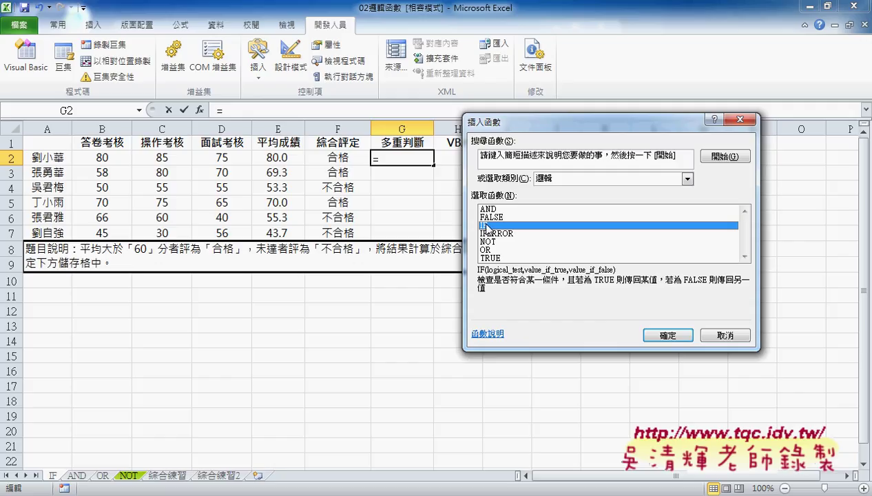
left_click(667, 335)
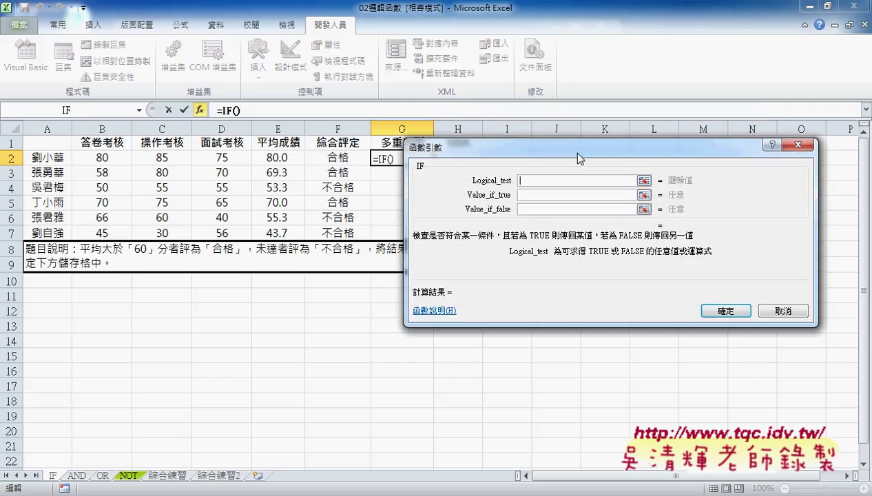
left_click_drag(578, 158, 647, 159)
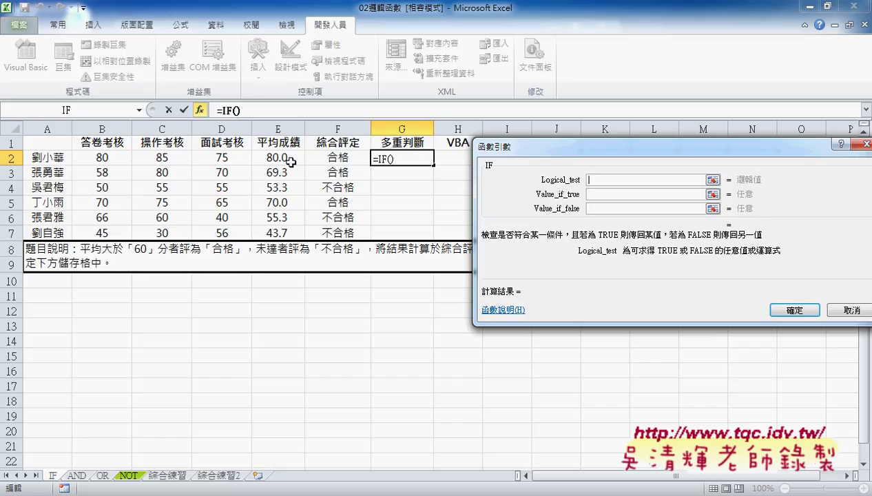
- Set G2's first IF test to E2>=80 with A as the true value
left_click(291, 161)
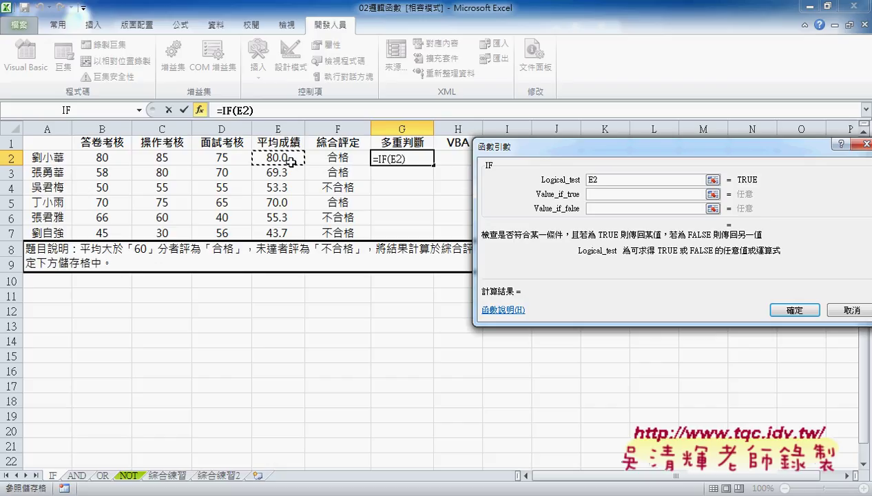
type(">")
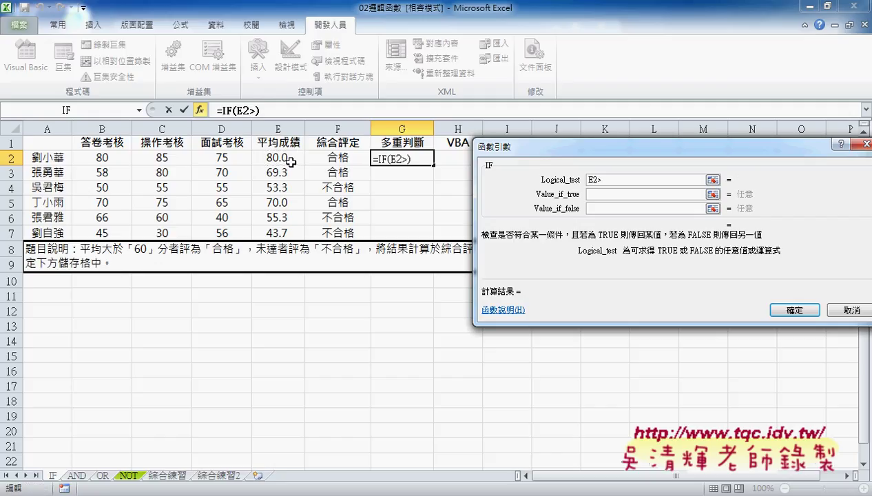
type("=")
type("80")
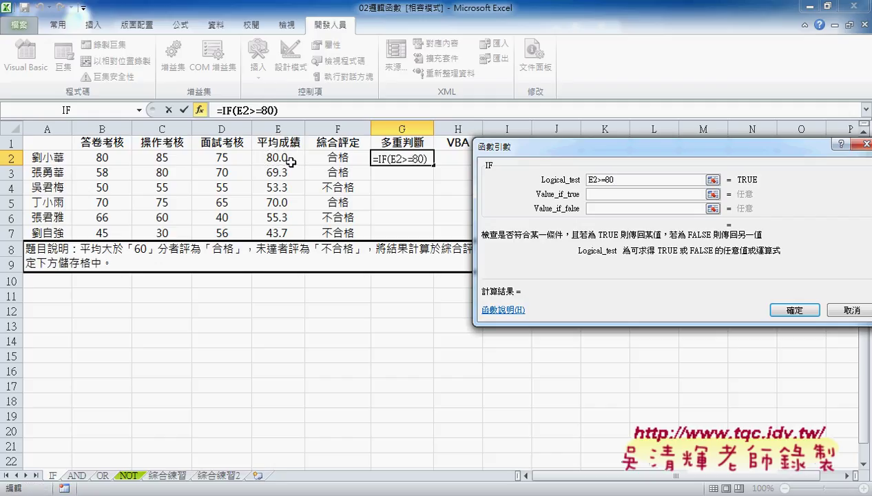
key("Tab")
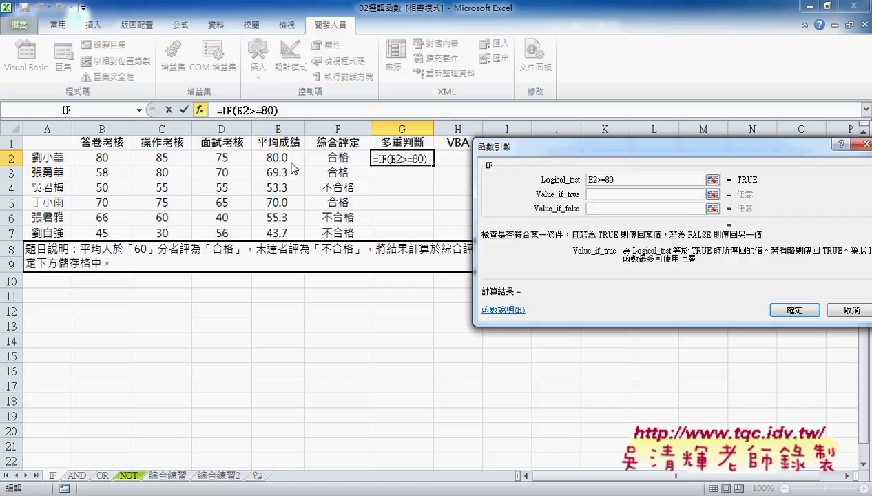
type("A")
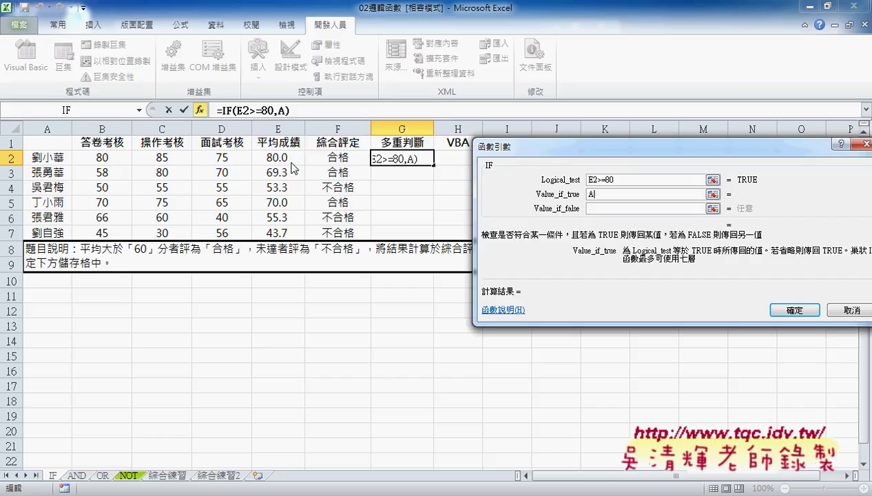
left_click(589, 208)
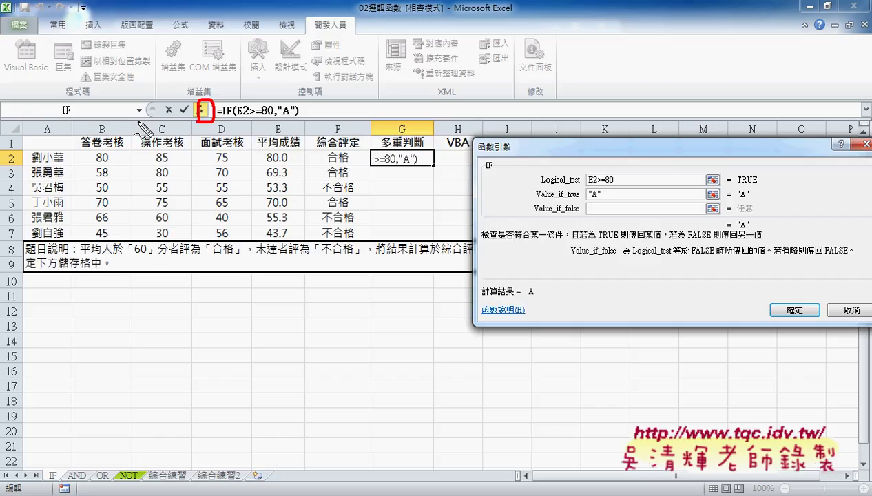
left_click_drag(146, 103, 158, 125)
key("Escape")
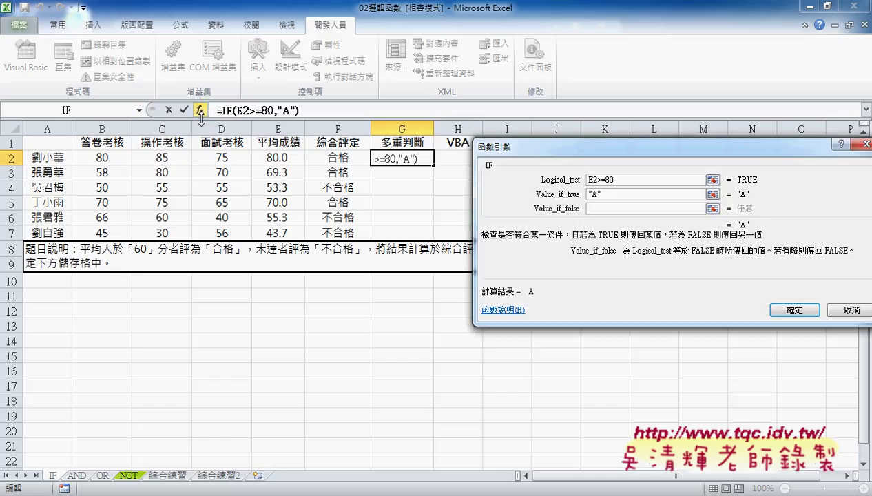
- Nest a second IF testing E2>=70 returning "B", with a third IF as its false value
left_click(140, 110)
left_click(96, 124)
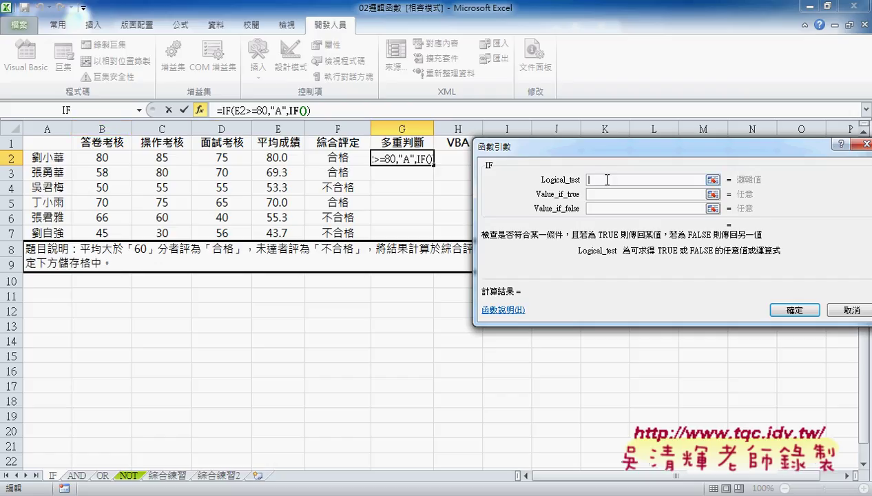
left_click(287, 158)
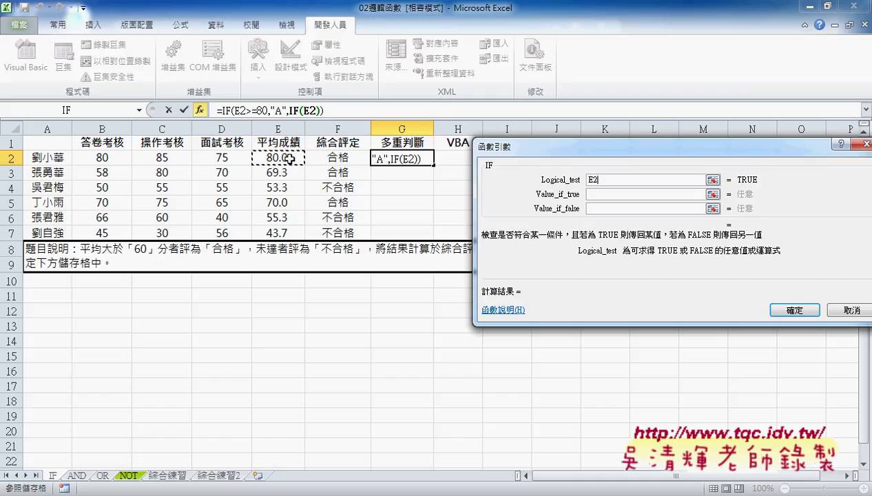
type(">=")
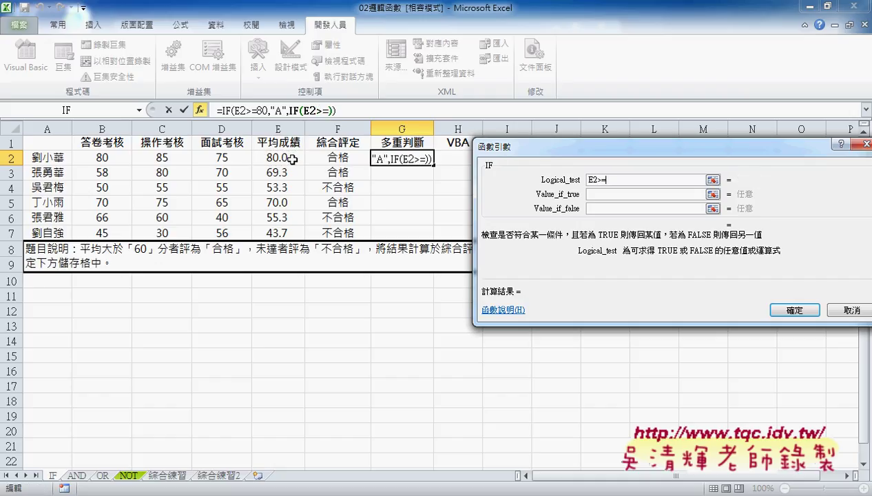
type("70")
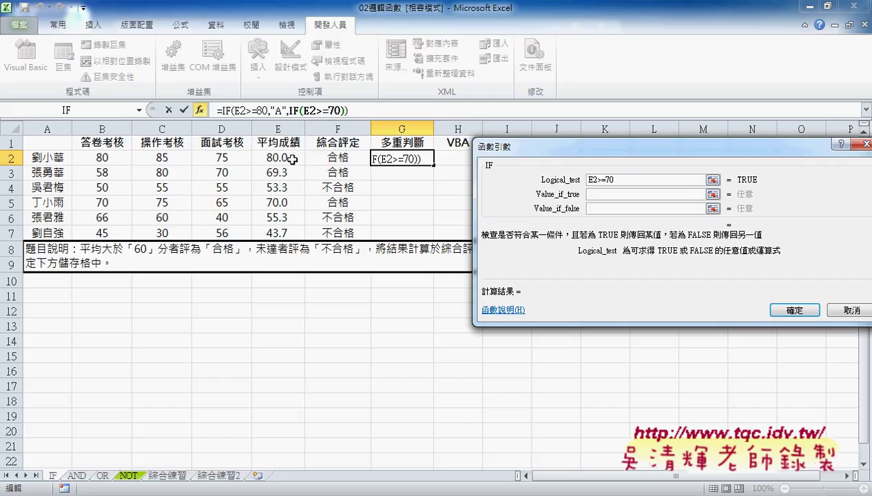
left_click(589, 195)
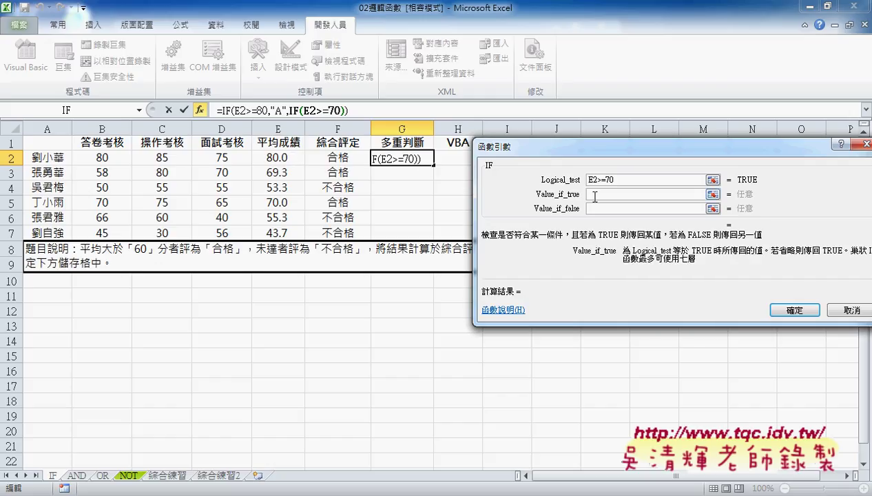
type("\"B\"")
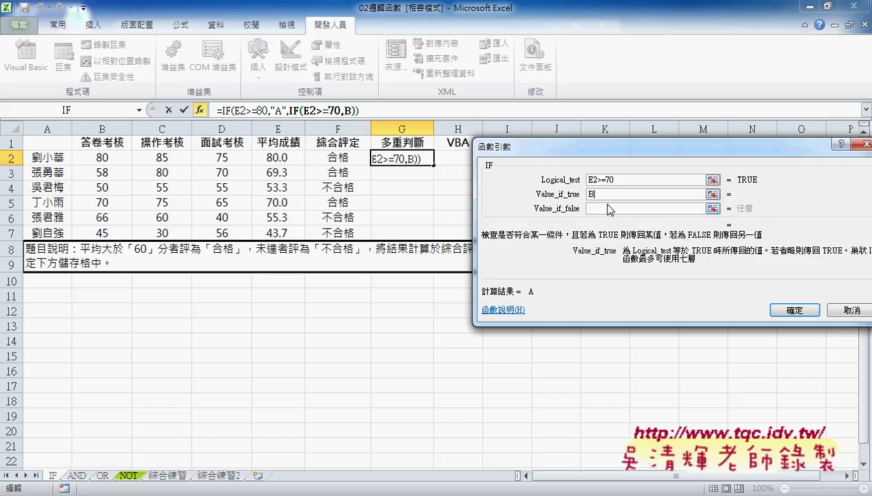
left_click(605, 208)
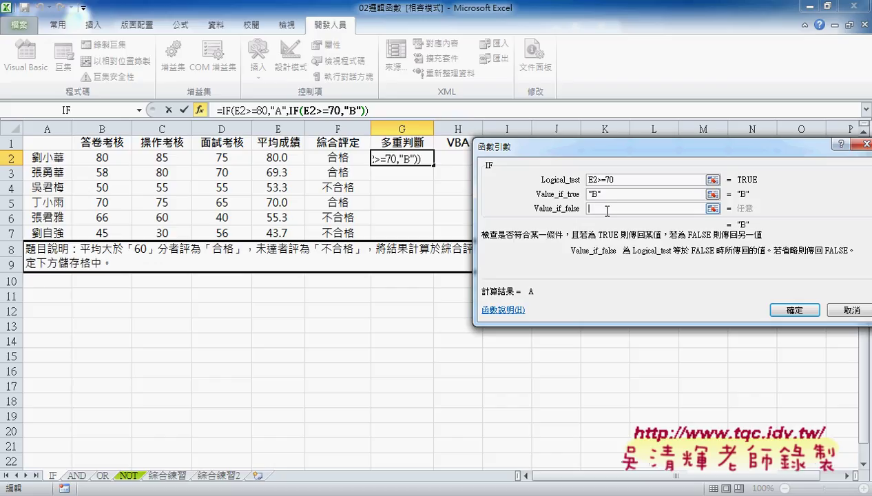
left_click(140, 109)
left_click(121, 127)
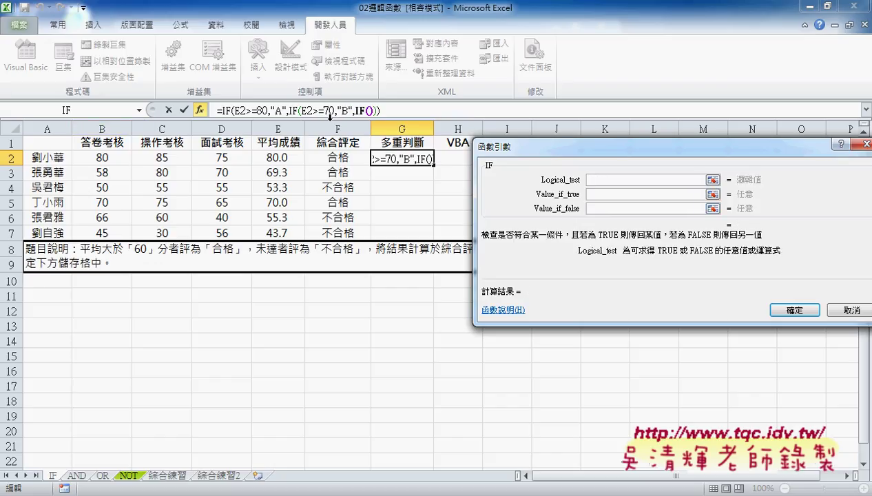
- Complete the innermost IF: E2>=60 gives C, otherwise D, and confirm
left_click(611, 183)
type(">=")
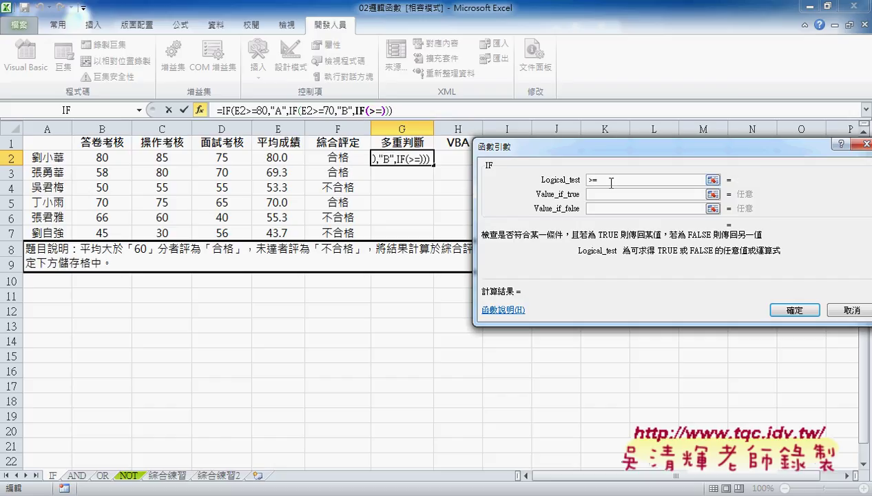
type("60")
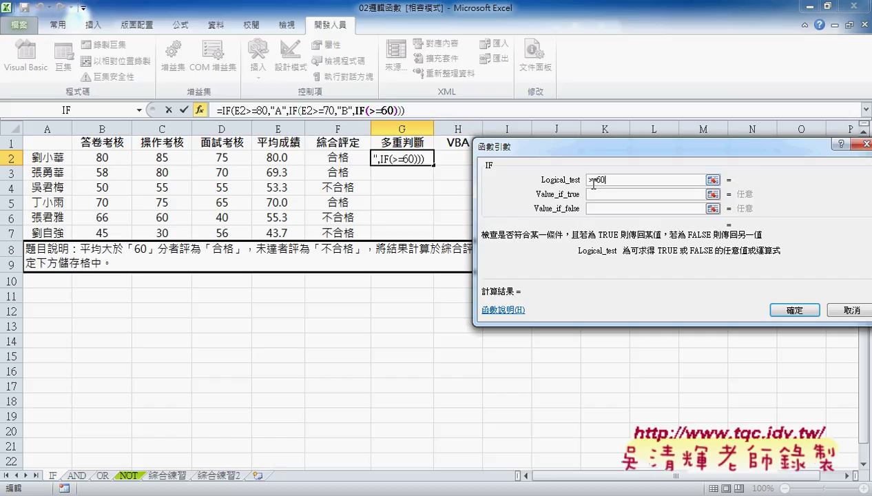
left_click(589, 180)
left_click(286, 160)
left_click(622, 193)
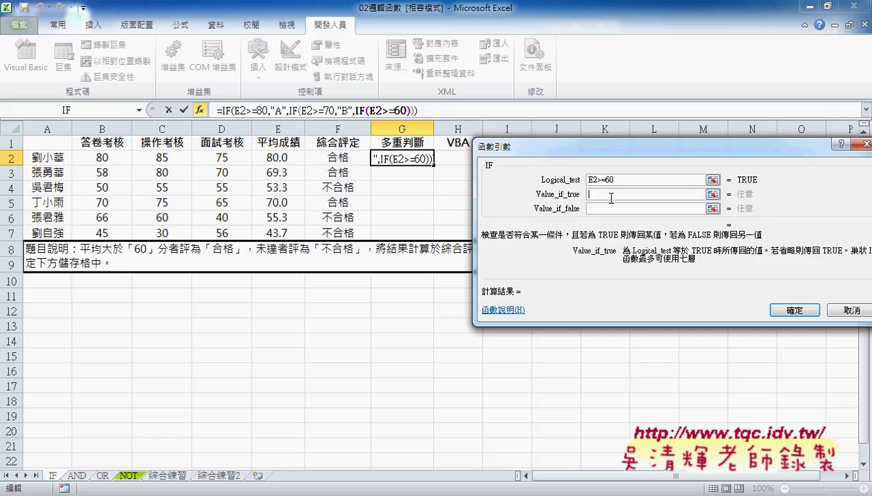
type("C")
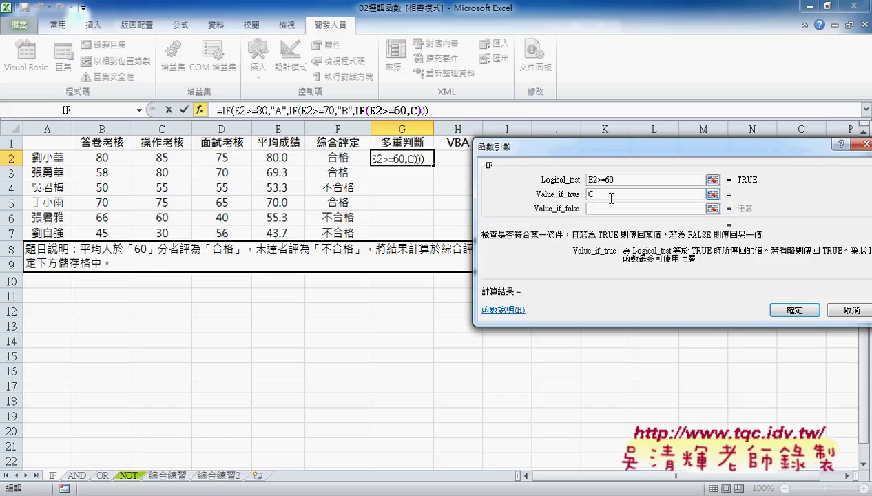
left_click(611, 208)
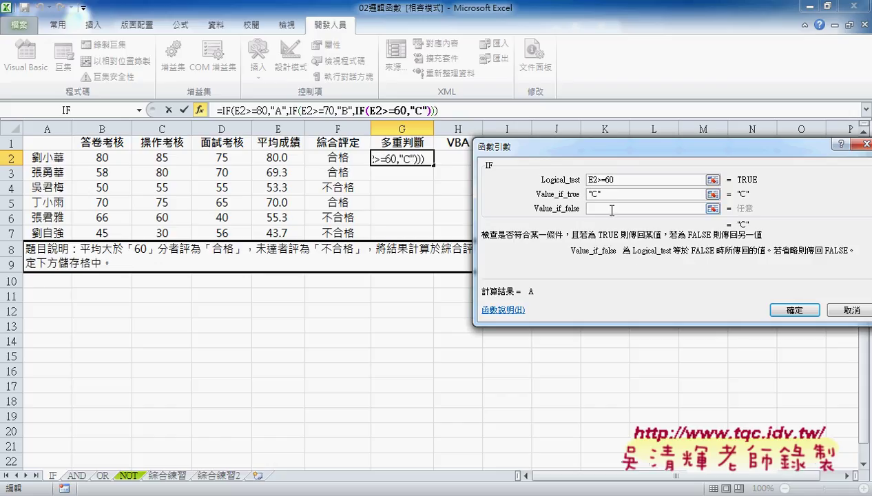
type("D")
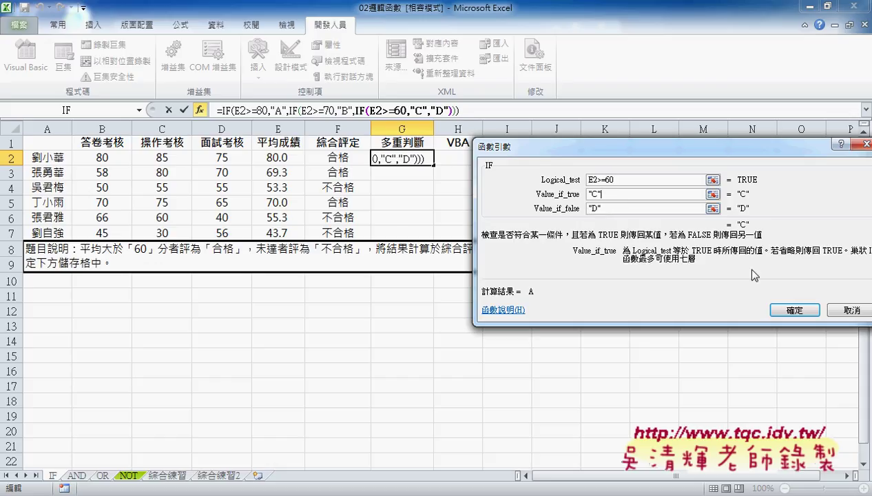
left_click(792, 310)
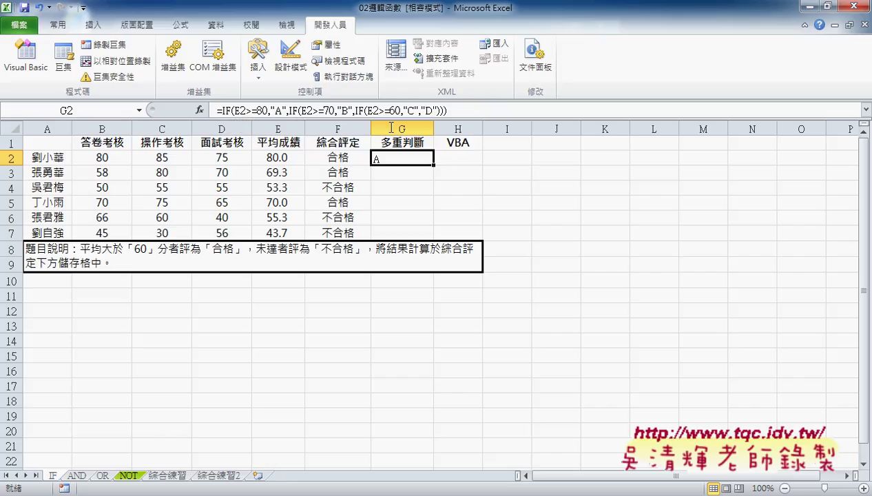
- Center G2's grade and fill its formula down to G7
left_click(59, 25)
left_click(284, 72)
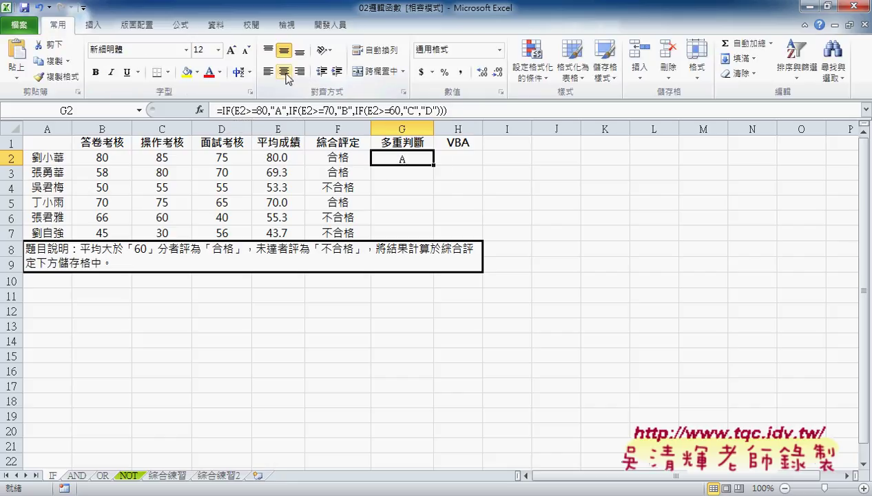
left_click_drag(437, 164, 433, 239)
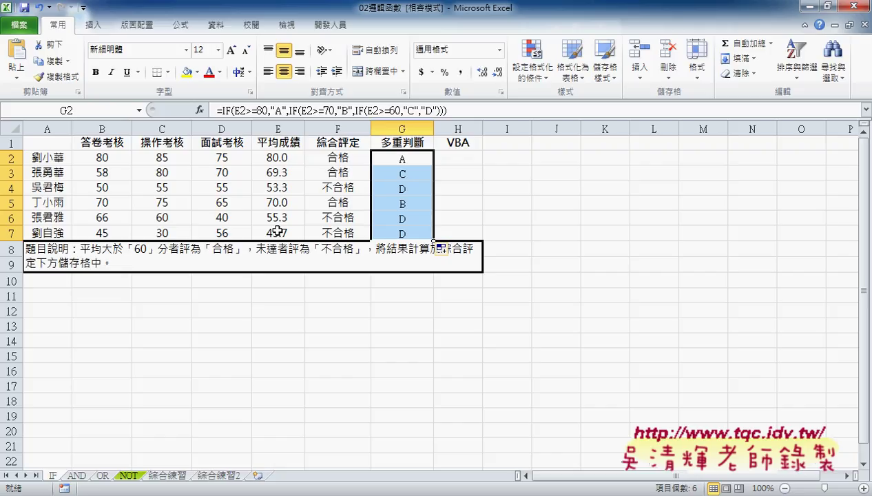
left_click(415, 159)
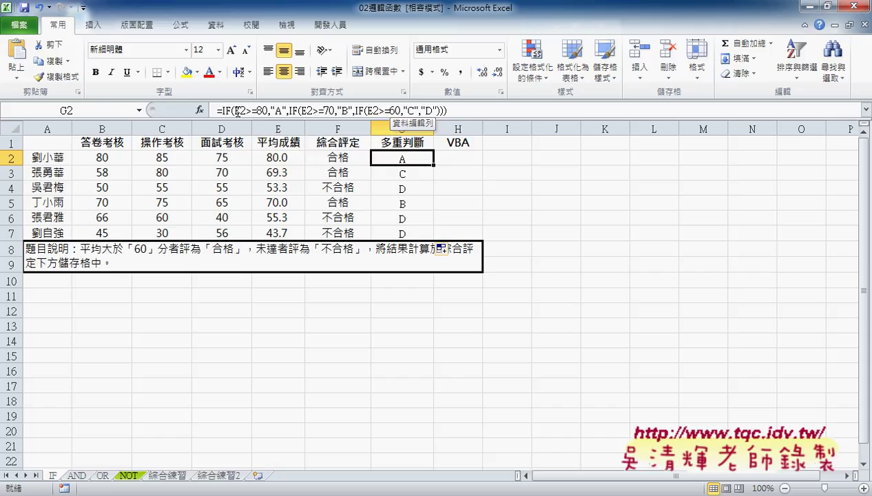
left_click(234, 110)
left_click(199, 110)
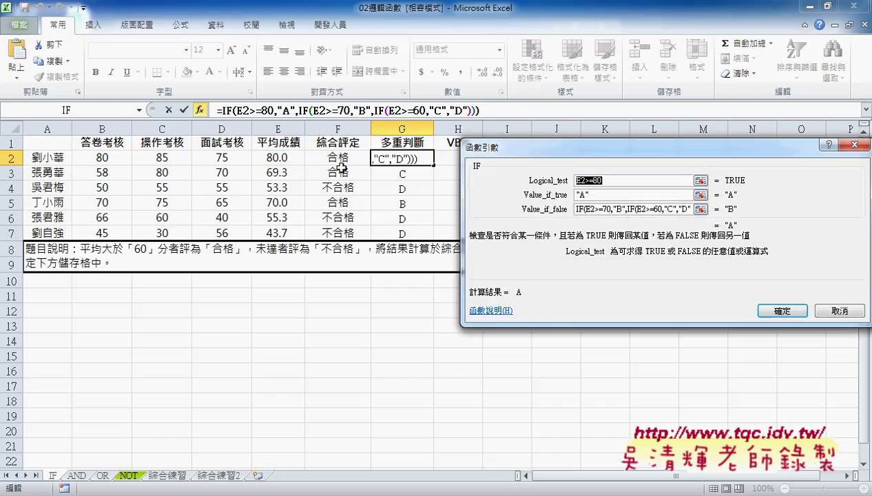
left_click(579, 209)
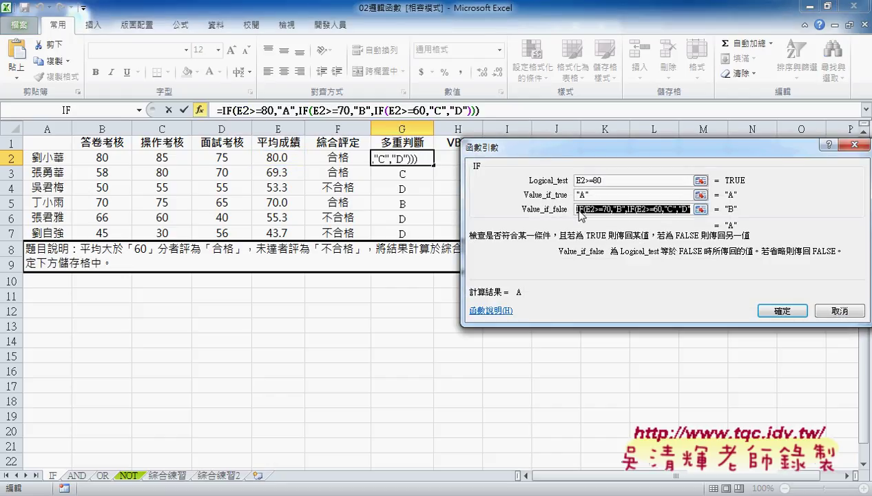
left_click(199, 110)
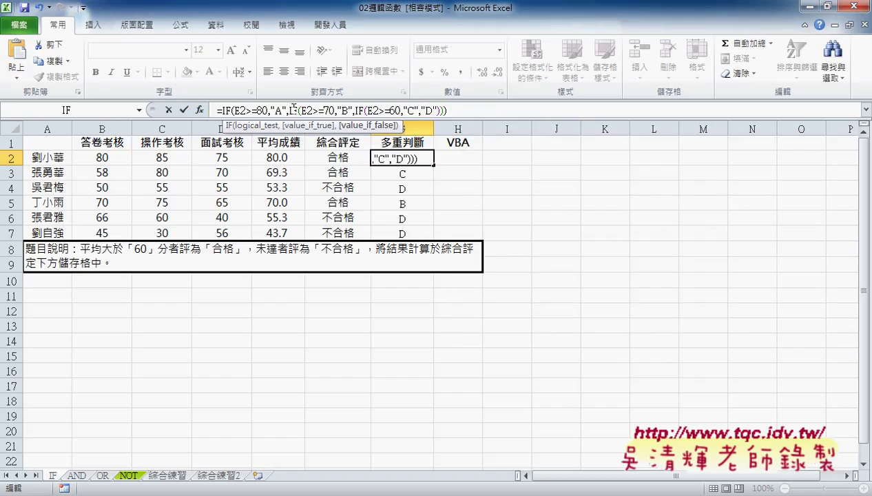
left_click(199, 110)
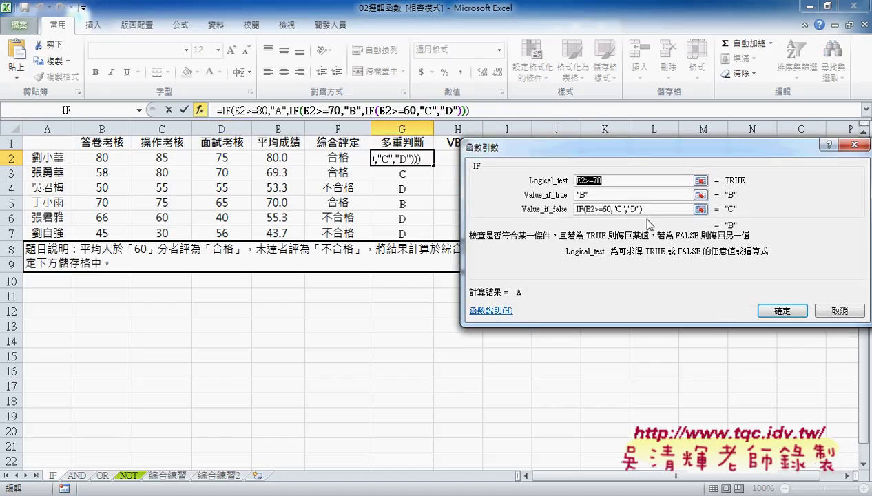
left_click(199, 110)
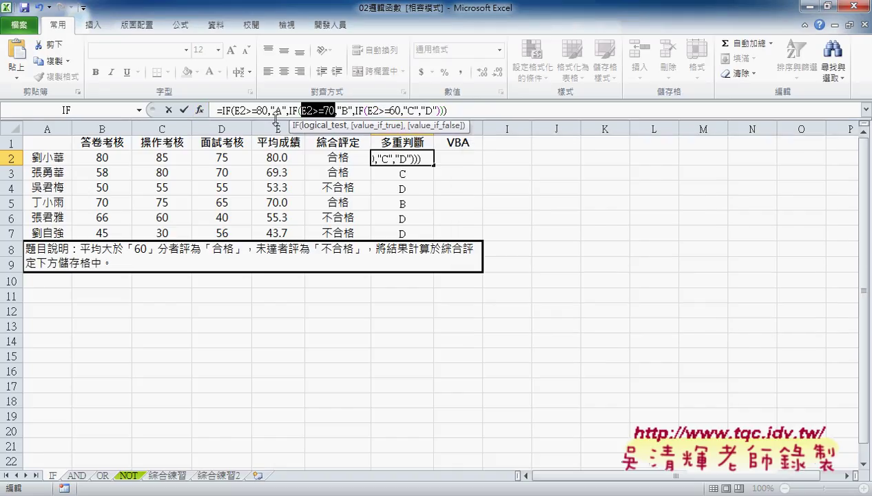
left_click(200, 110)
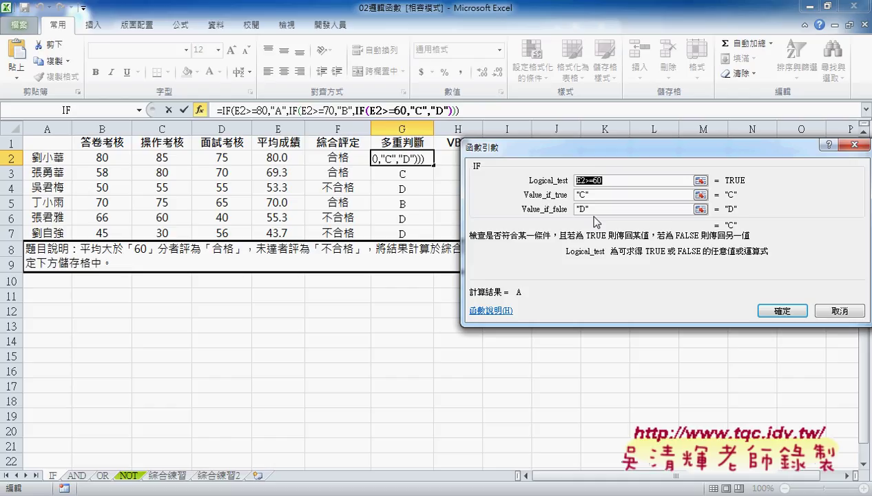
left_click(832, 310)
left_click_drag(406, 158, 405, 231)
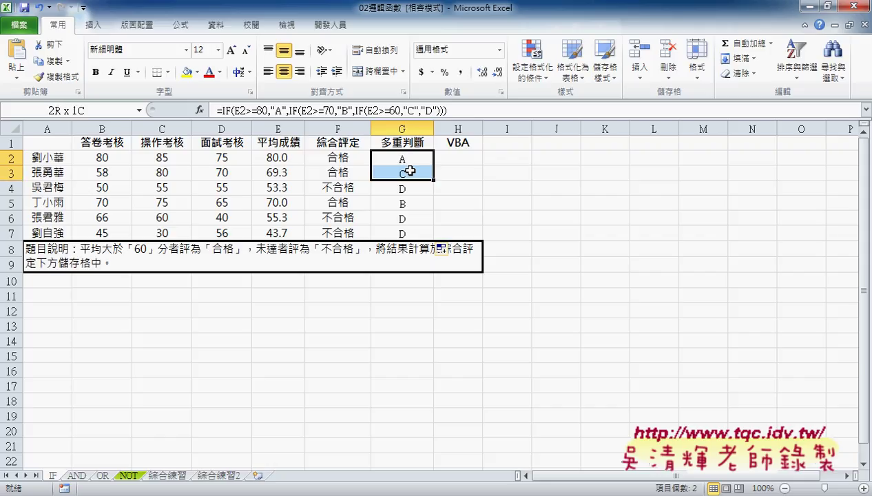
left_click(343, 163)
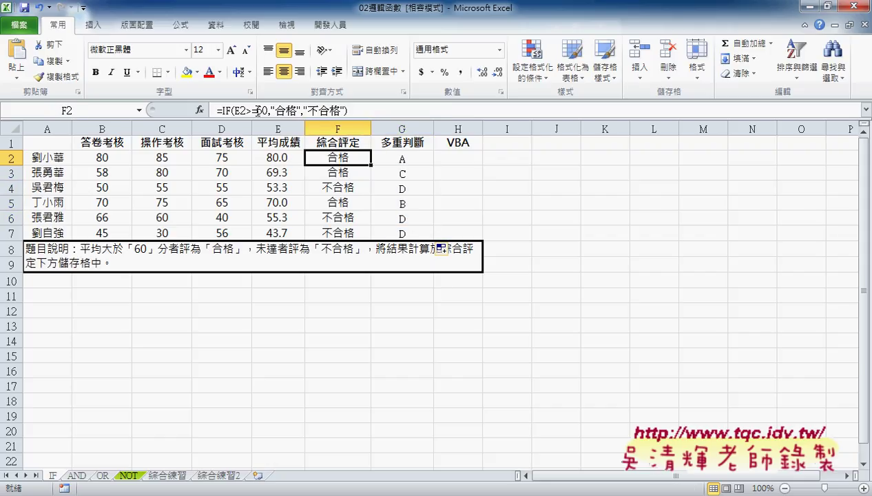
left_click(416, 159)
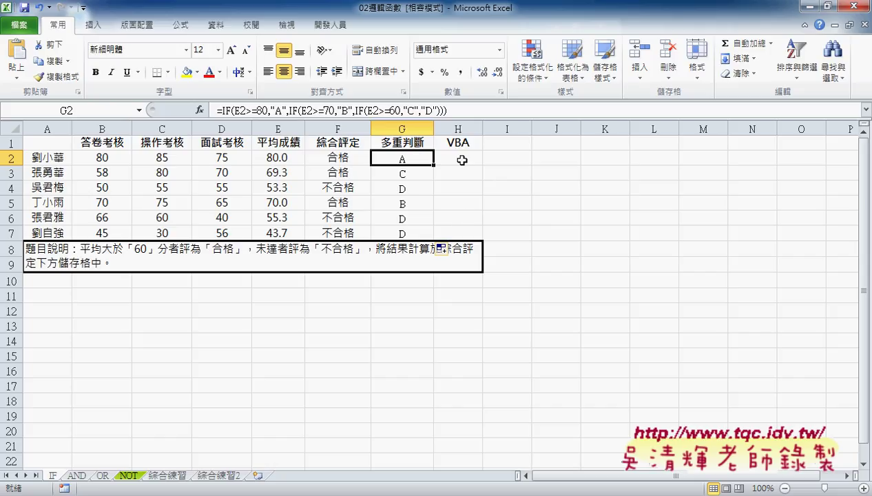
left_click(466, 159)
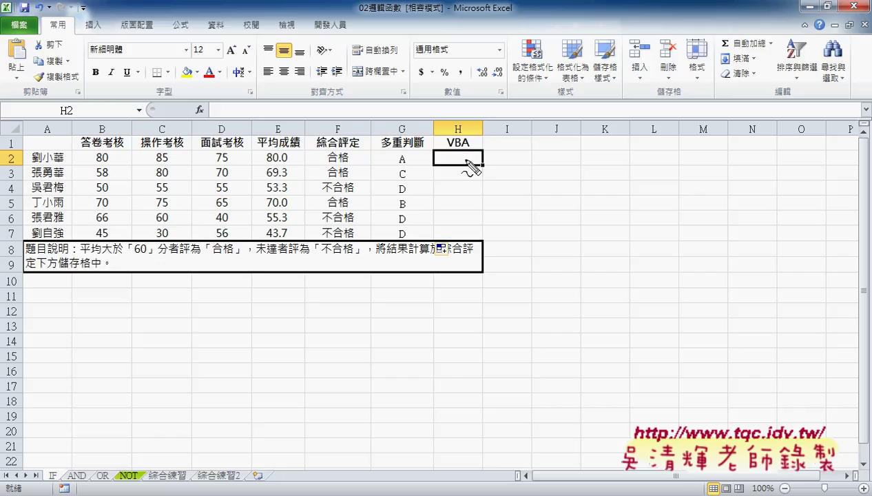
mouse_move(352, 236)
left_mouse_down()
mouse_move(354, 151)
mouse_move(357, 242)
left_mouse_up()
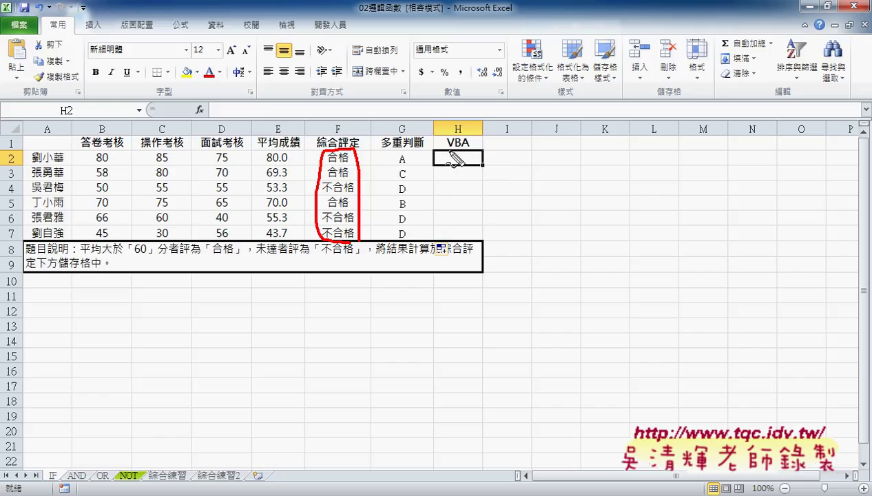
mouse_move(520, 166)
left_mouse_down()
mouse_move(564, 164)
mouse_move(521, 165)
left_mouse_up()
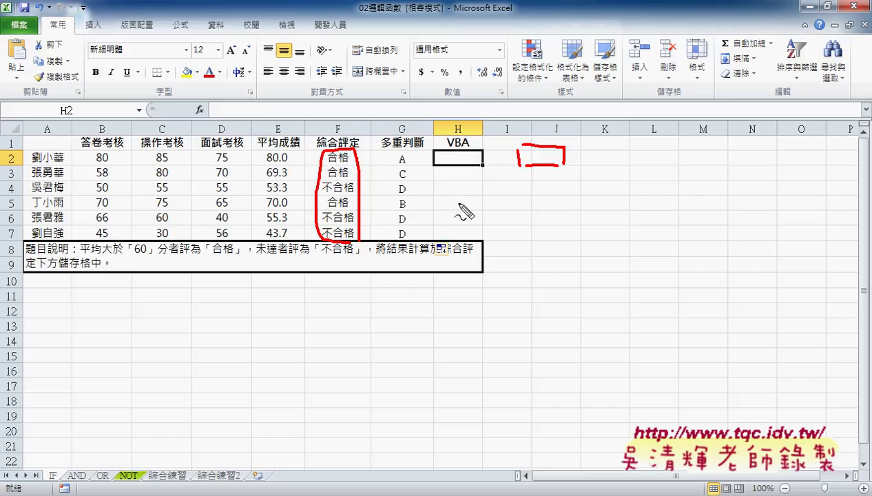
mouse_move(519, 176)
left_mouse_down()
mouse_move(518, 194)
mouse_move(567, 178)
mouse_move(563, 192)
left_mouse_up()
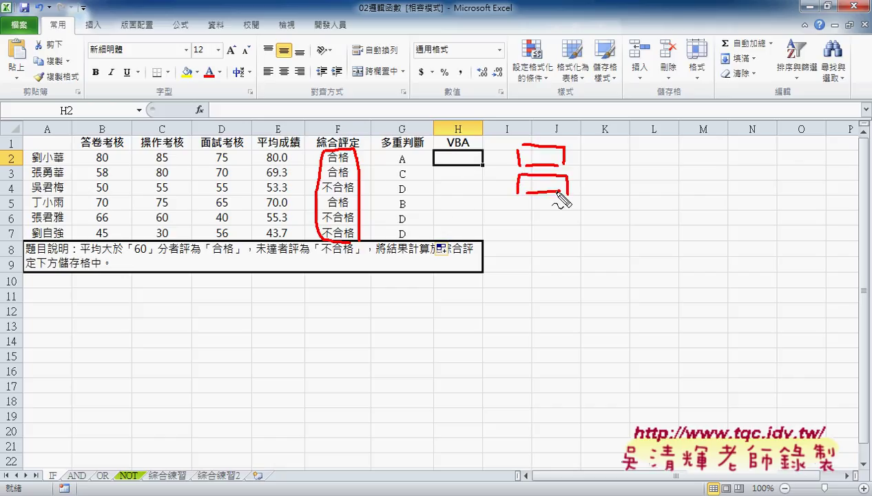